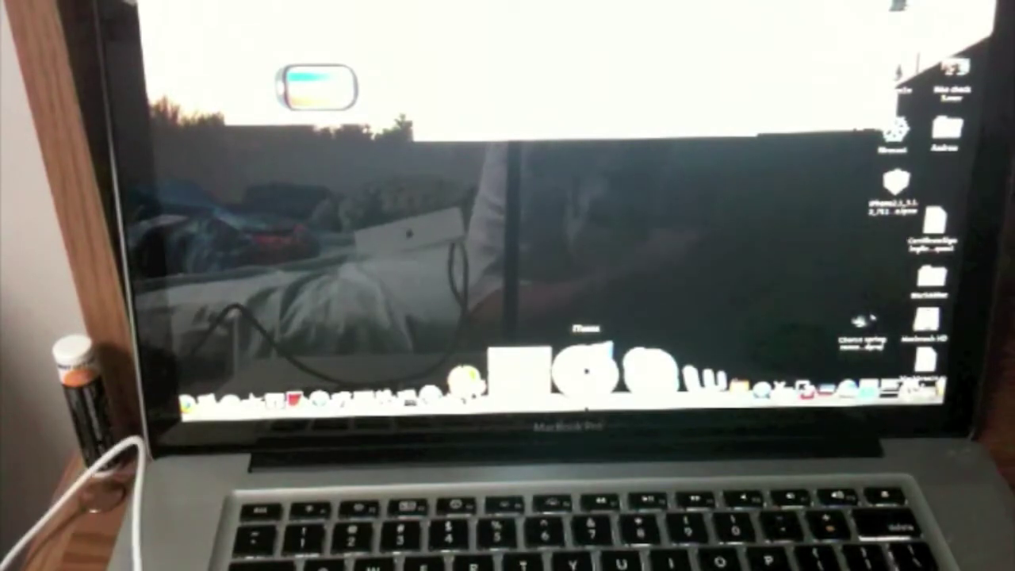
click(519, 372)
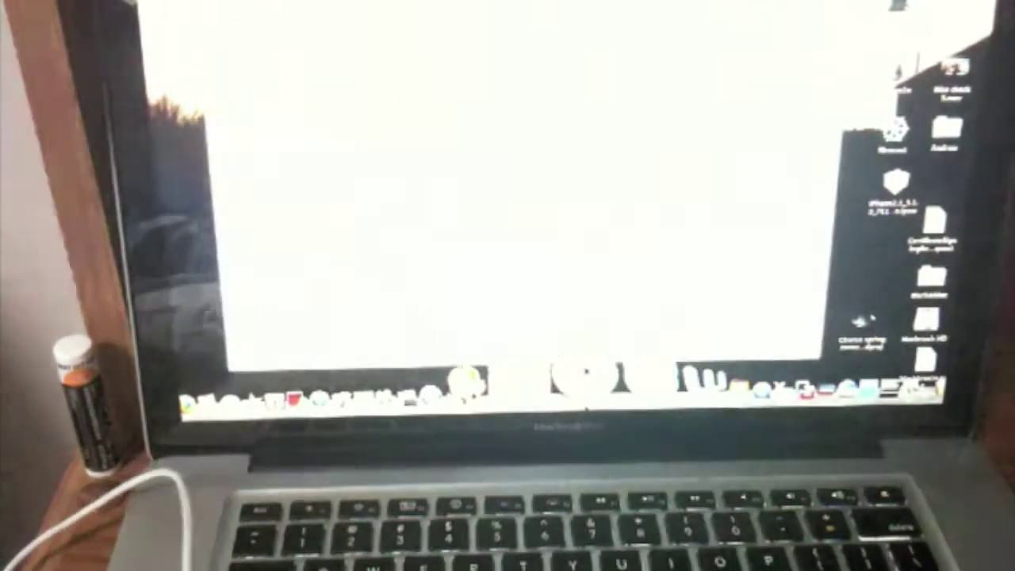